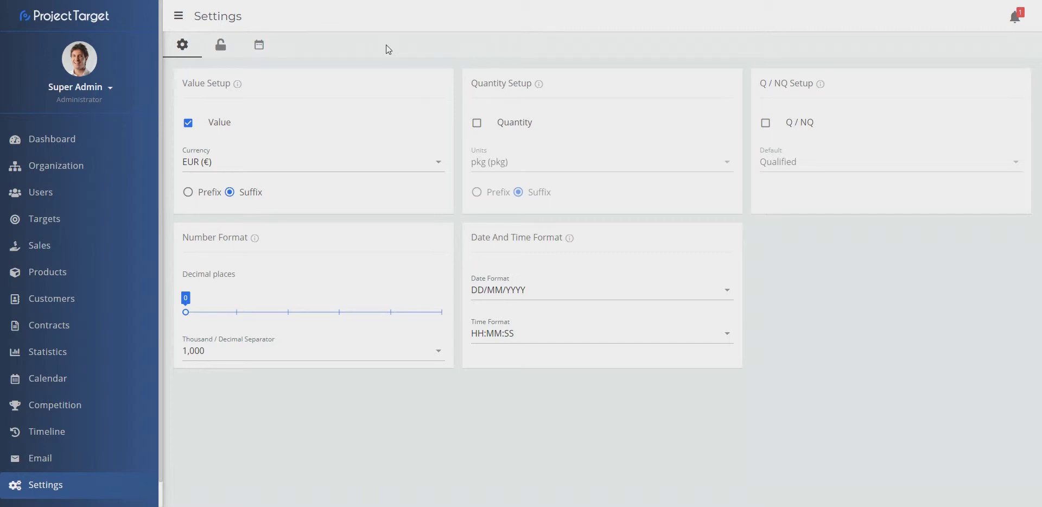
Open the permission settings, tiled beside the sales representative's session, and view the administrator's navigation menu for comparison
click(220, 45)
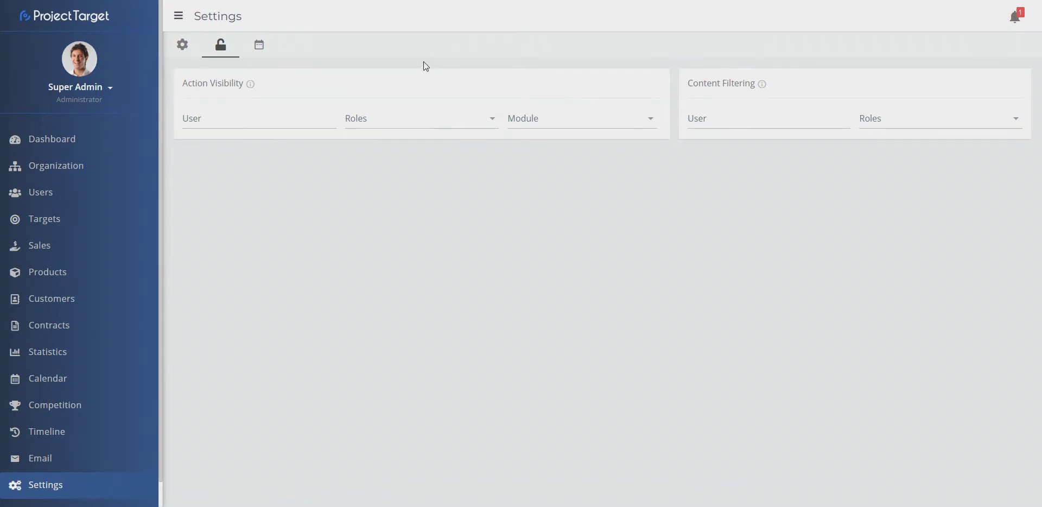
key(super+Left)
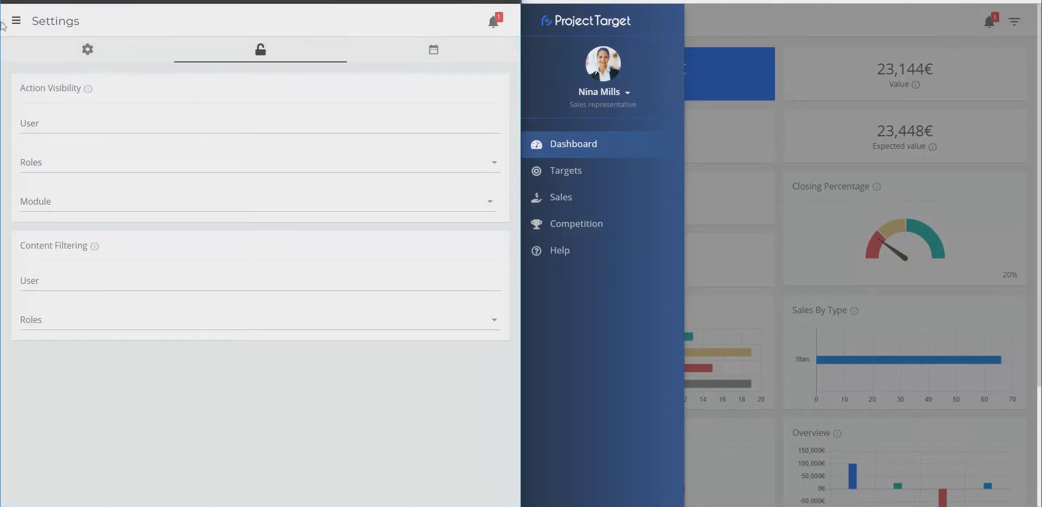
click(16, 21)
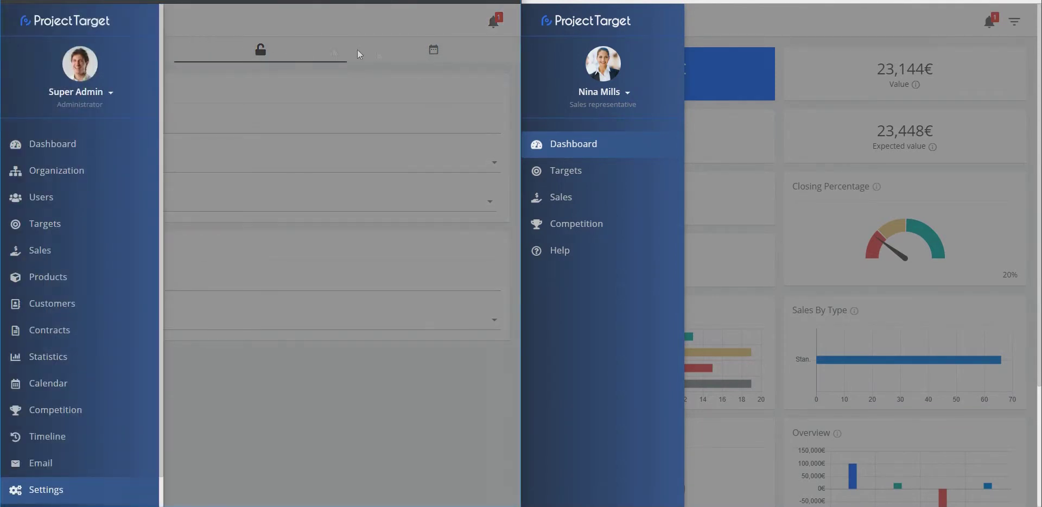
click(191, 28)
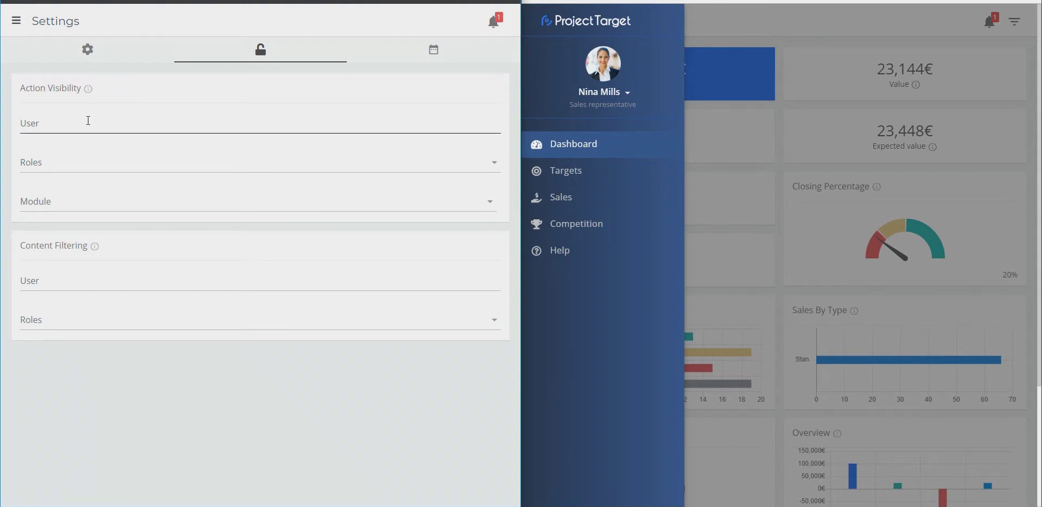
In Action Visibility, grant the Sales representative role access to the Organization module
click(124, 164)
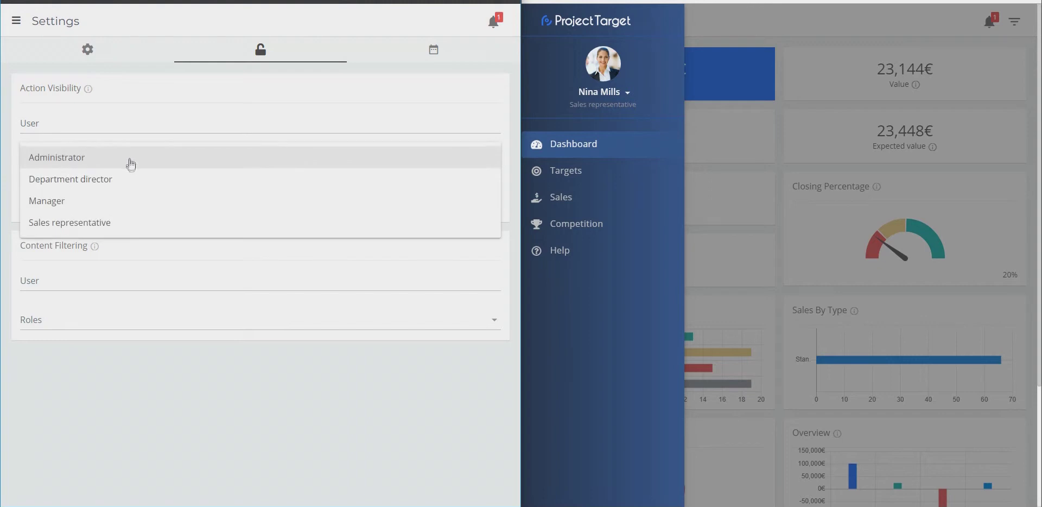
click(120, 222)
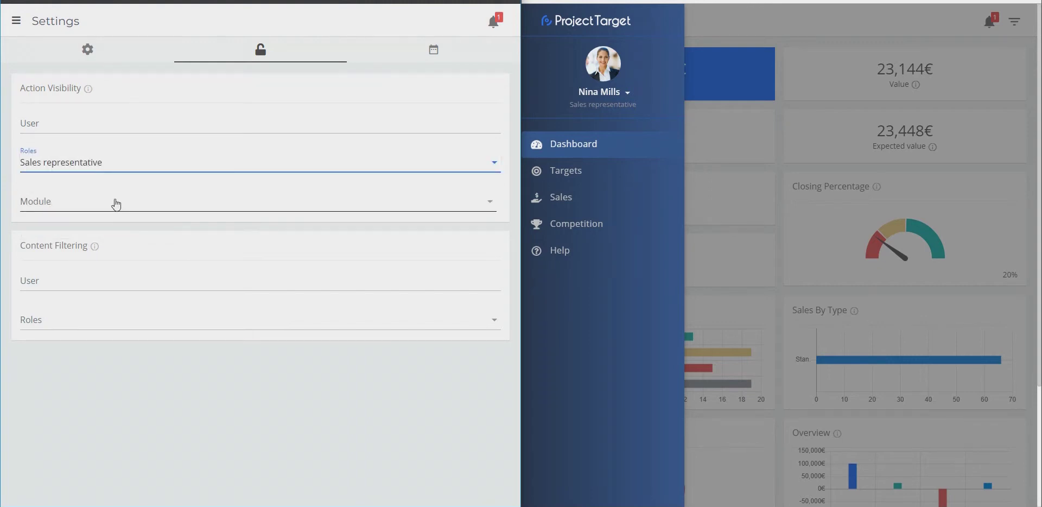
click(115, 204)
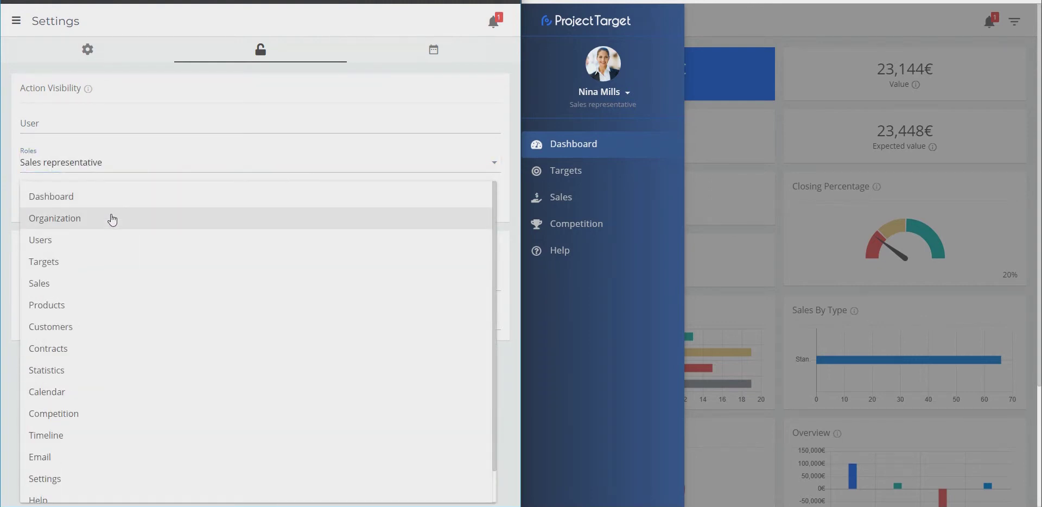
click(112, 219)
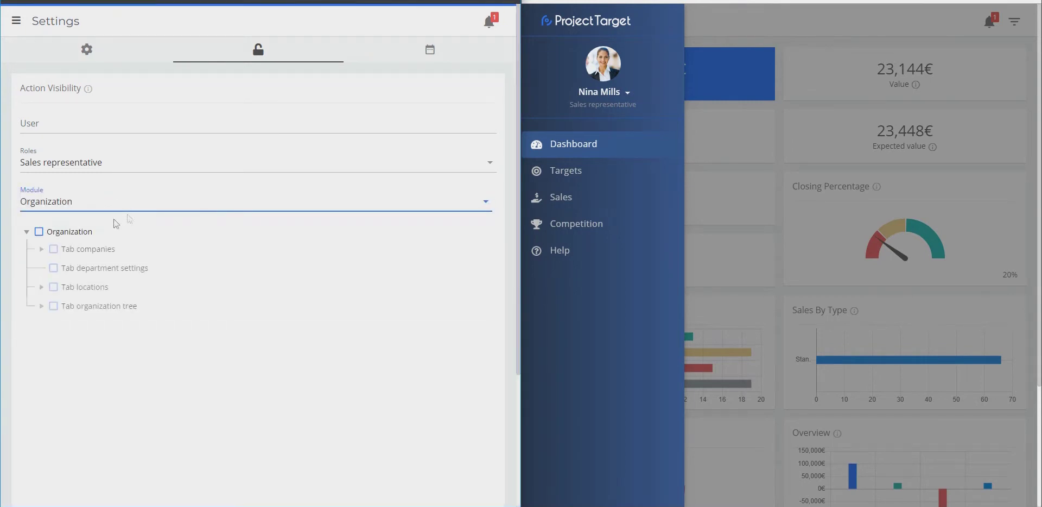
click(39, 232)
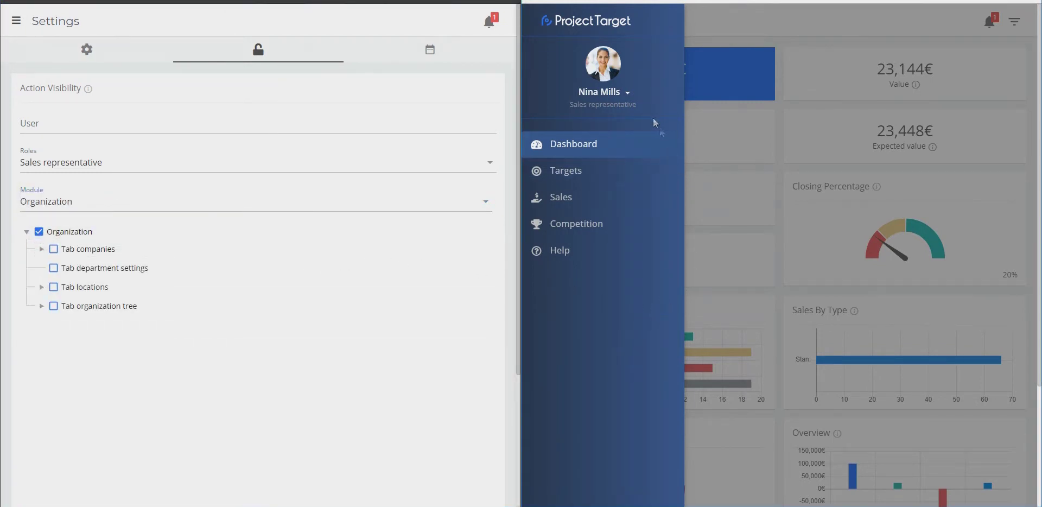
In the sales representative's session, refresh the navigation through the Targets page and open Organization
click(583, 173)
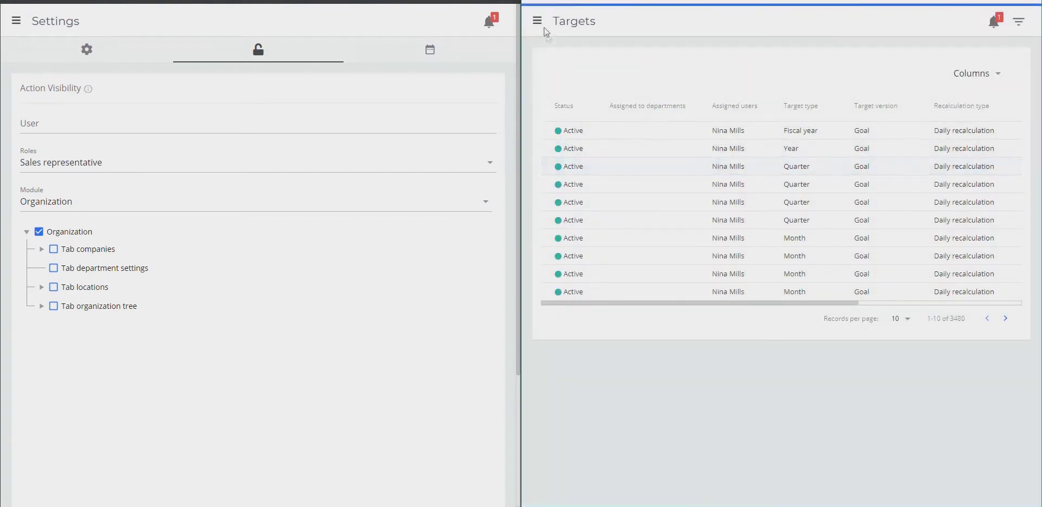
click(537, 21)
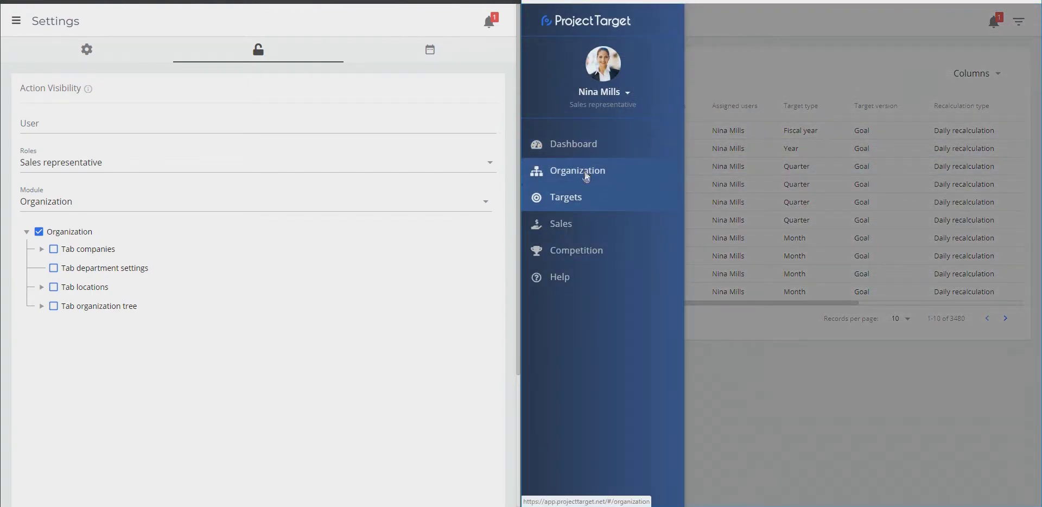
click(587, 176)
Revoke the role's Organization access and recheck the sales representative's navigation menu from the Dashboard
click(536, 21)
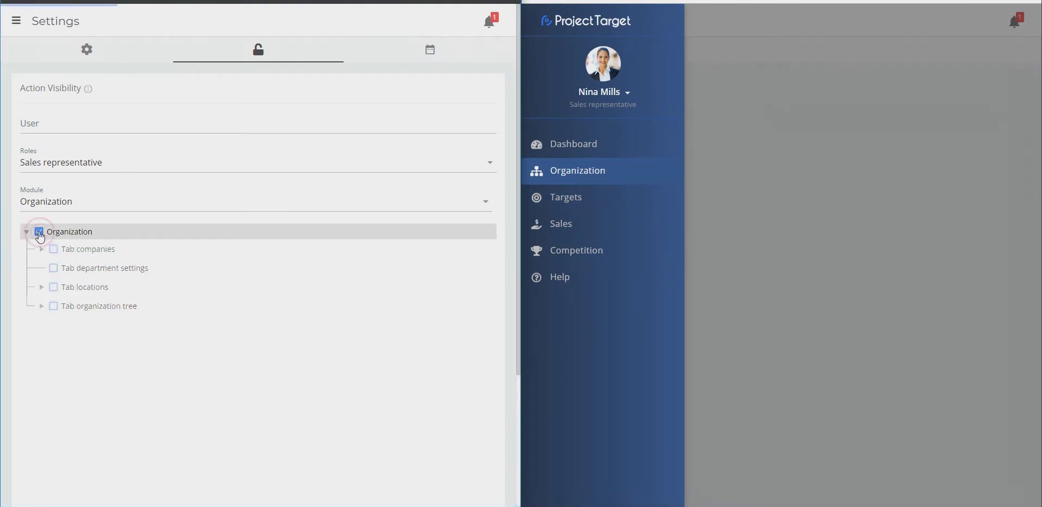
click(548, 146)
click(538, 23)
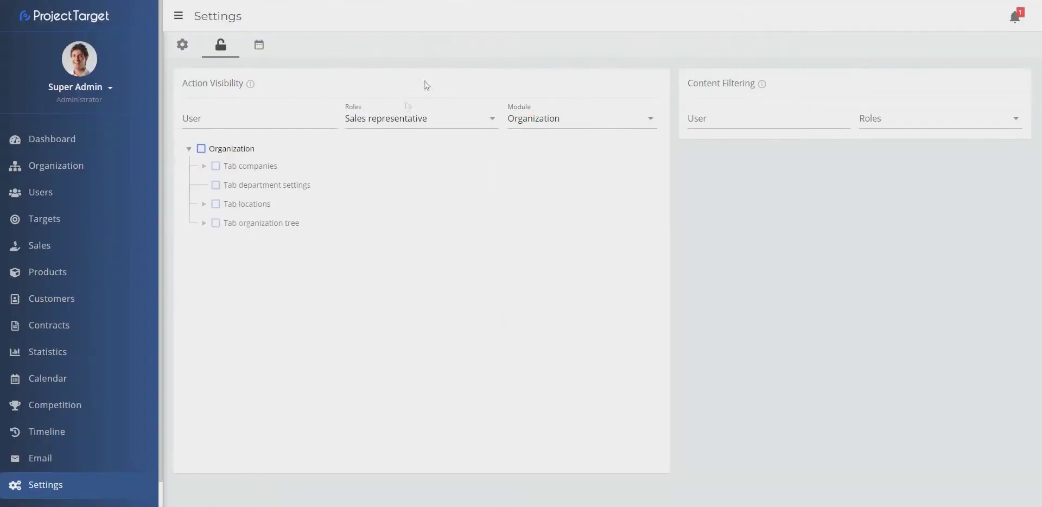
Load the Content Filtering options for the individual sales representative and review the full permission list
click(591, 119)
click(618, 85)
click(743, 116)
click(750, 145)
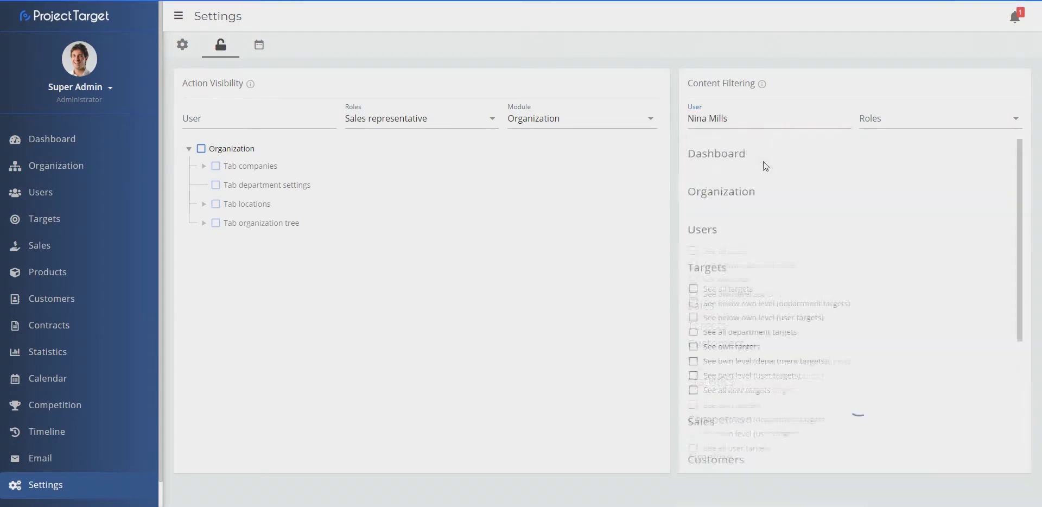
scroll(766, 262, down, 5)
scroll(763, 252, down, 10)
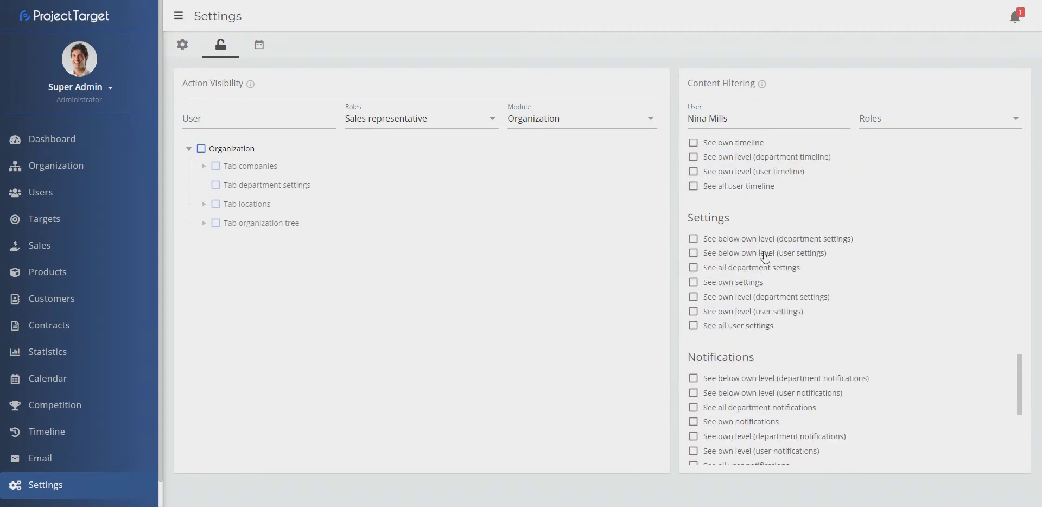
scroll(756, 271, up, 15)
Load the Content Filtering options for the Sales representative role and go to its Target type options
click(750, 117)
click(890, 116)
click(890, 174)
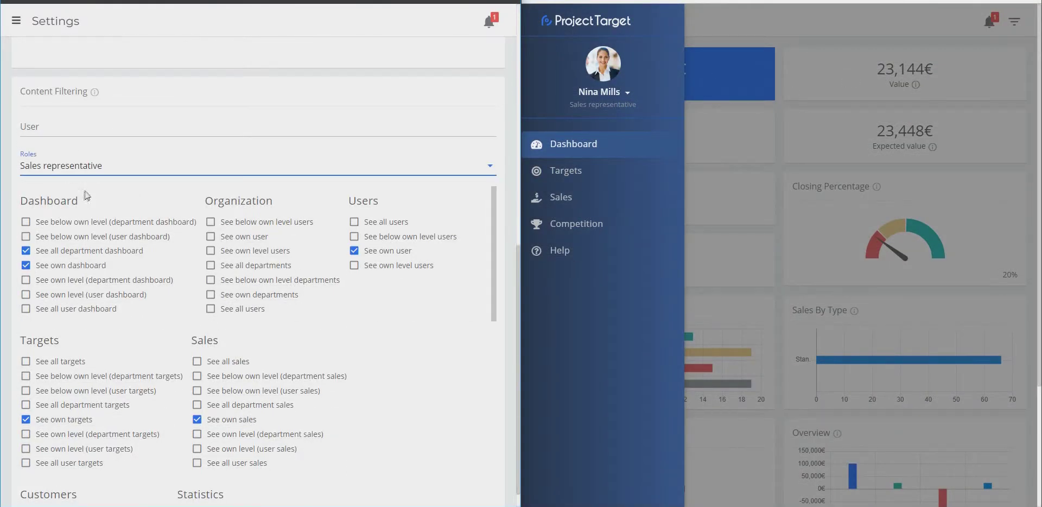
scroll(249, 199, down, 1)
click(107, 142)
click(106, 201)
scroll(249, 242, down, 7)
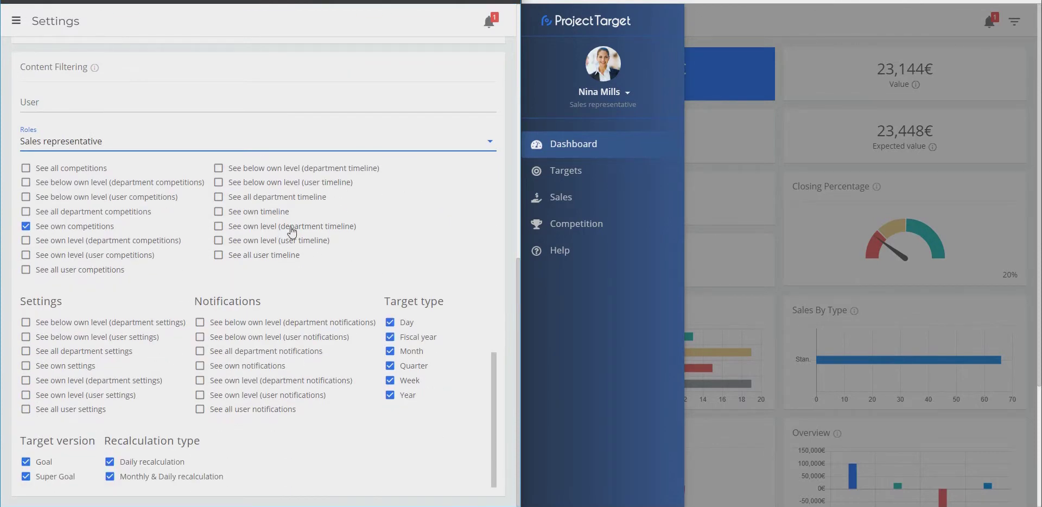
Examine the Target Type choices offered in the sales representative's dashboard filters
click(591, 142)
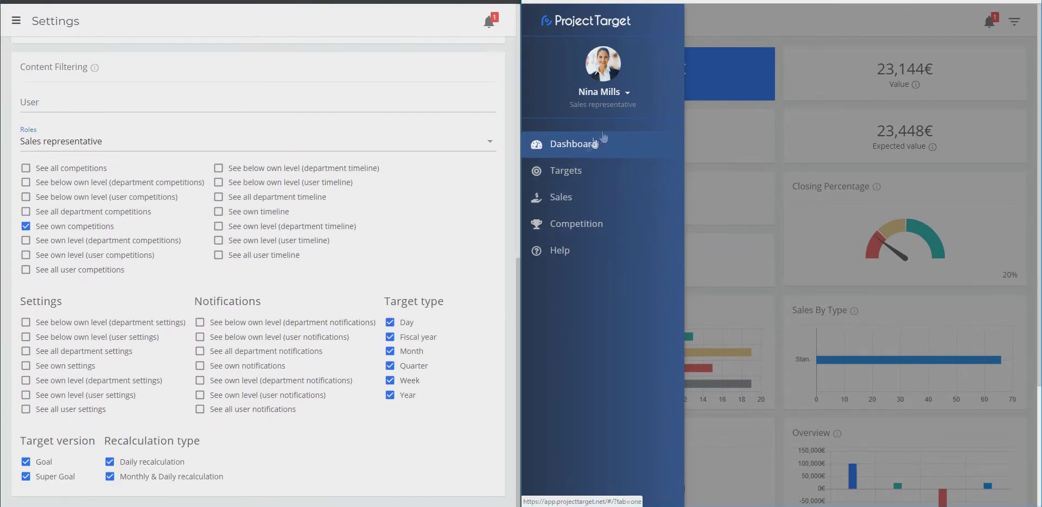
click(1014, 22)
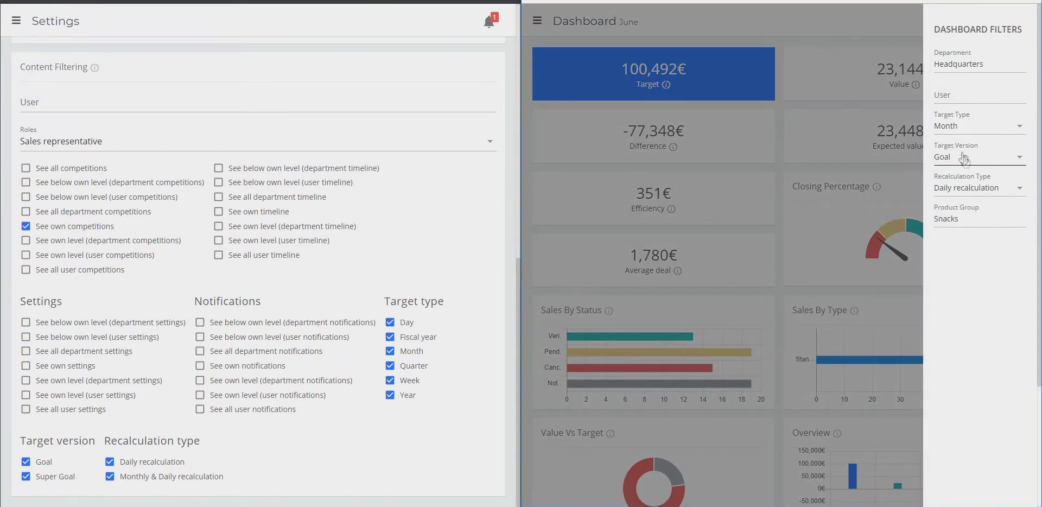
click(970, 127)
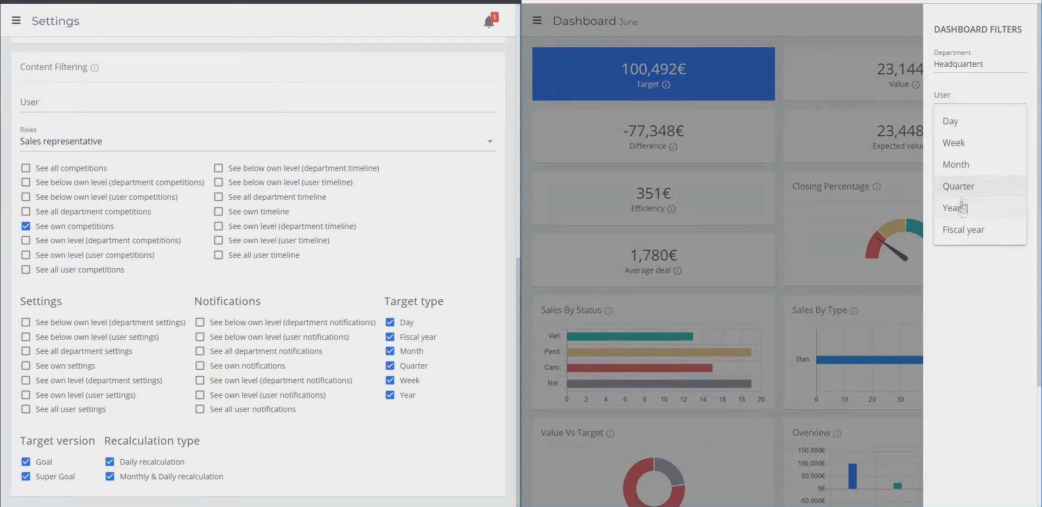
click(968, 265)
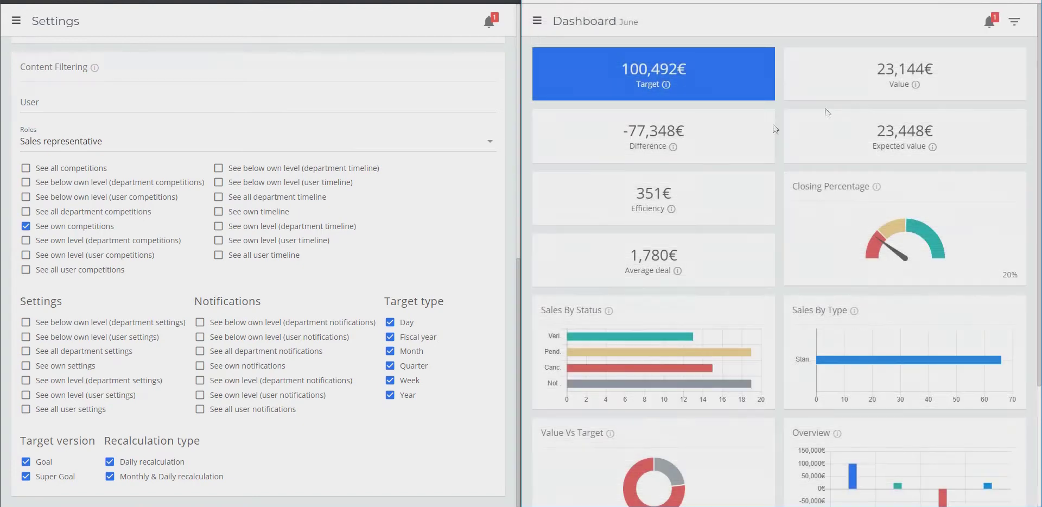
Restrict the Sales representative role's target types to Day and Month, disabling Fiscal year, Quarter, Week and Year
click(389, 336)
click(390, 350)
click(391, 367)
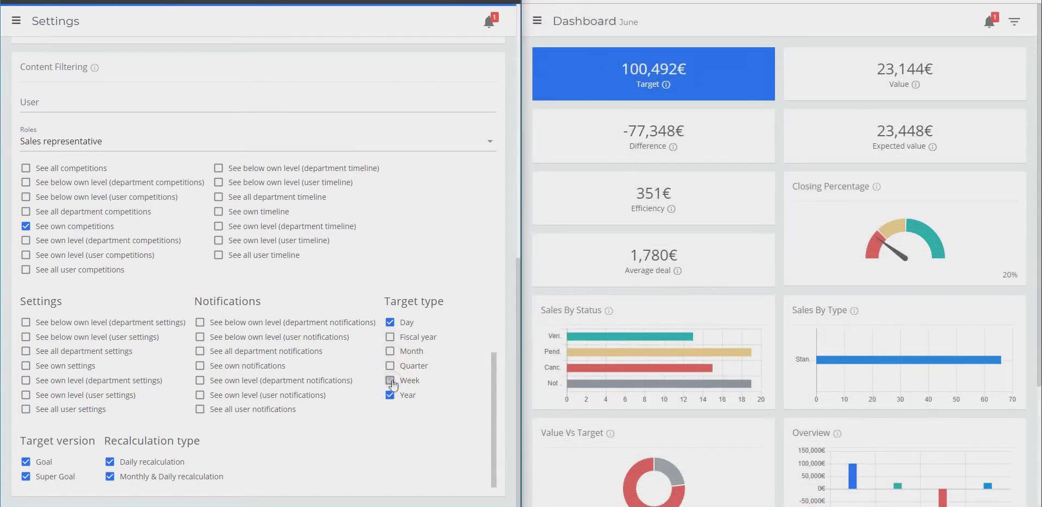
click(389, 379)
click(390, 394)
click(389, 351)
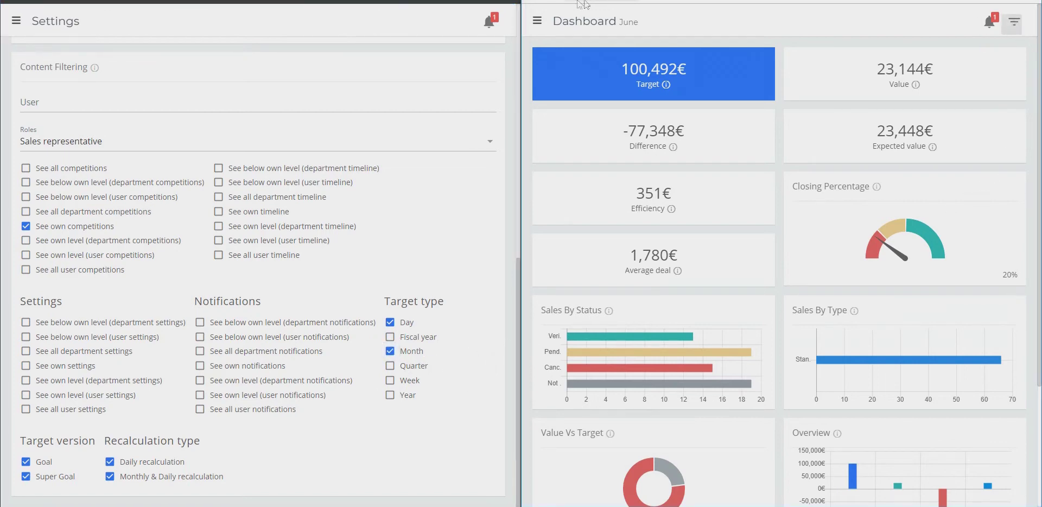
Reload the sales representative's dashboard and check which Target Type choices its filters offer under the restriction
click(1014, 24)
click(965, 133)
click(892, 78)
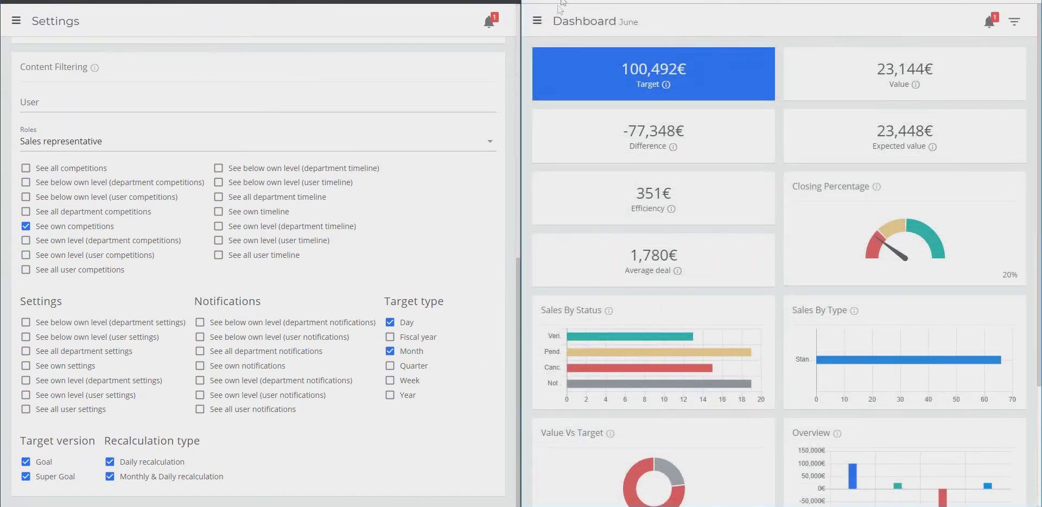
click(537, 24)
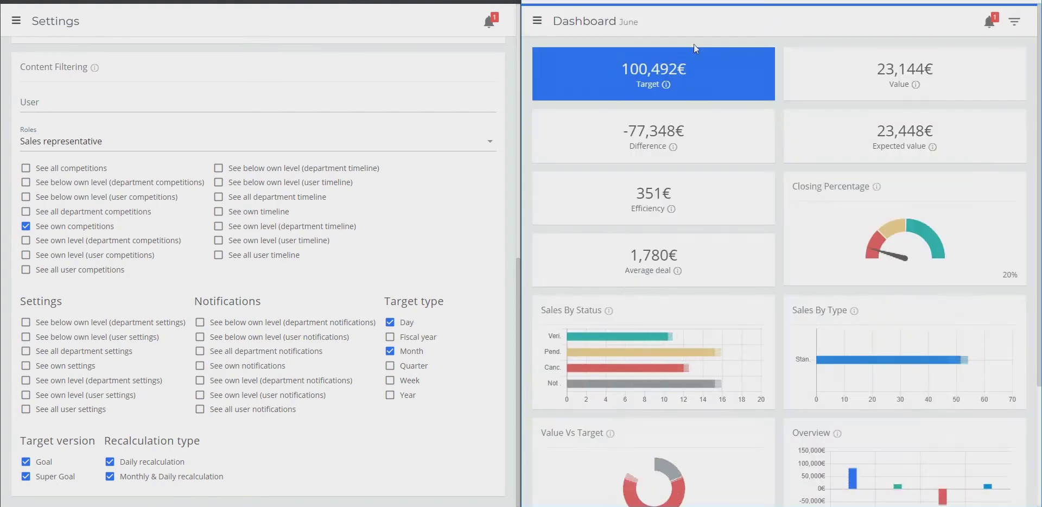
click(537, 22)
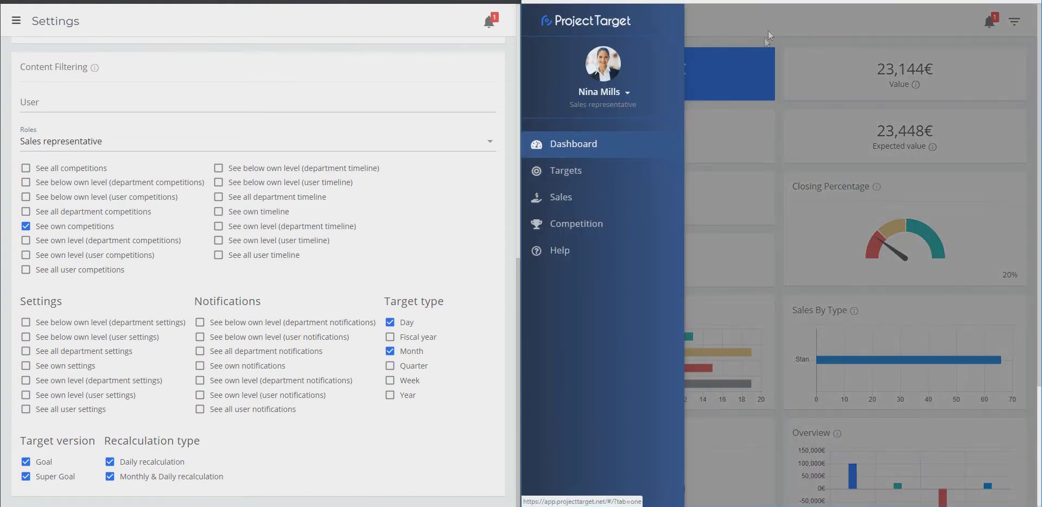
click(562, 155)
click(1014, 22)
click(963, 125)
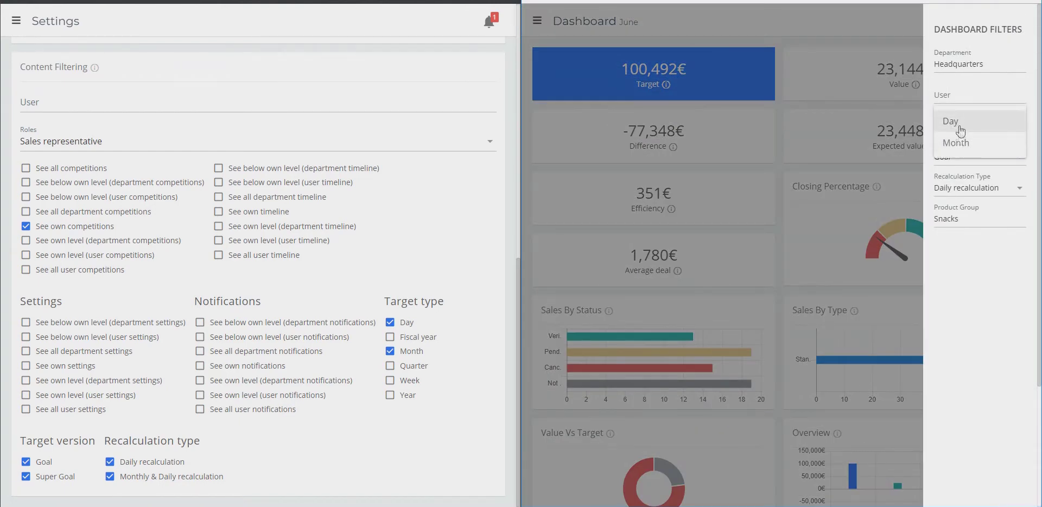
click(744, 158)
Re-enable the Fiscal year, Quarter, Week and Year target types for the Sales representative role
click(390, 336)
click(390, 365)
click(391, 380)
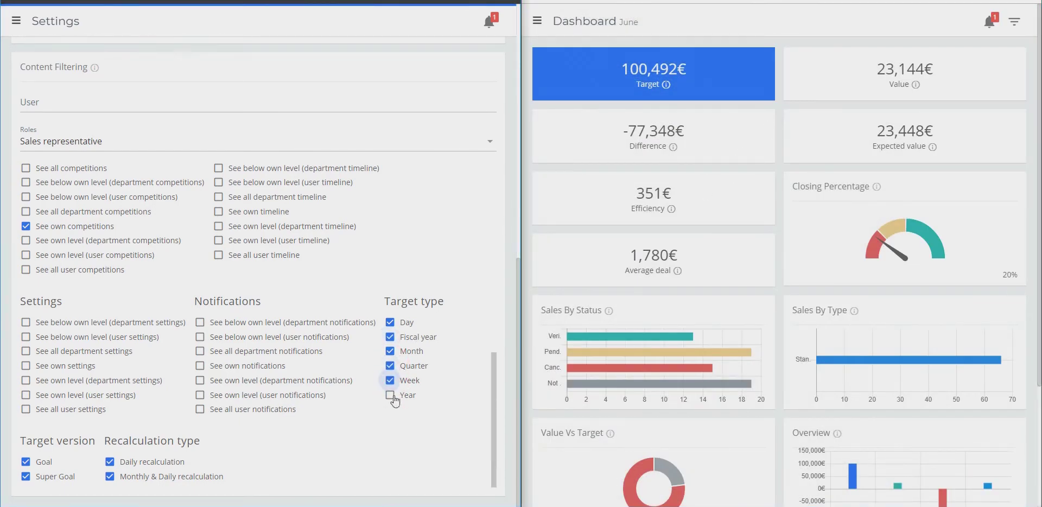
click(390, 395)
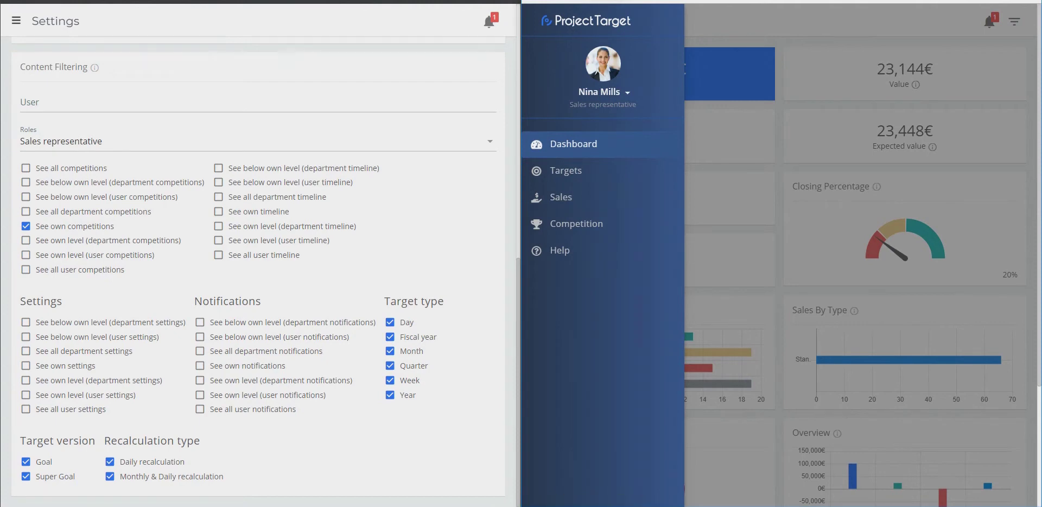
Reload the sales representative's dashboard and set its Target Type filter to Day
click(561, 169)
click(538, 21)
click(564, 76)
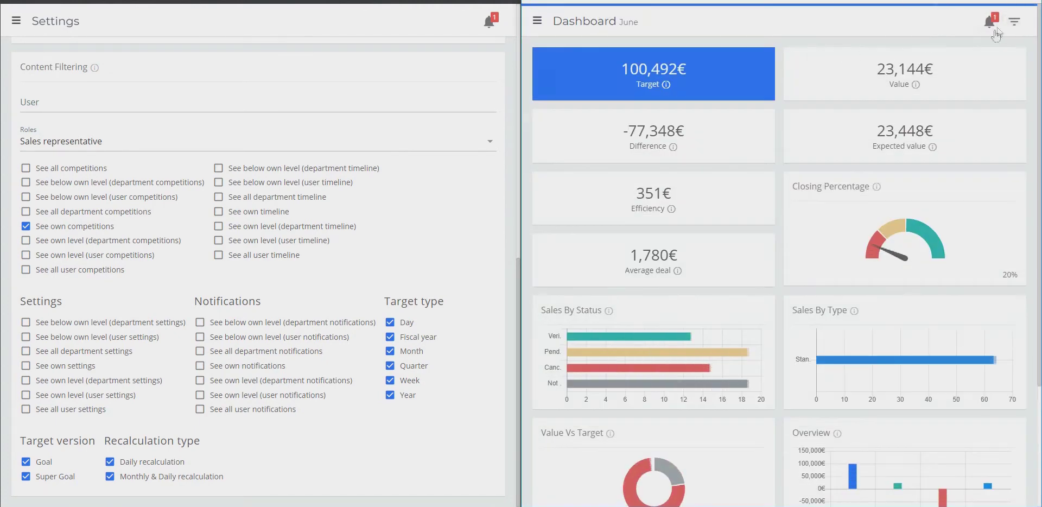
click(1012, 21)
click(954, 118)
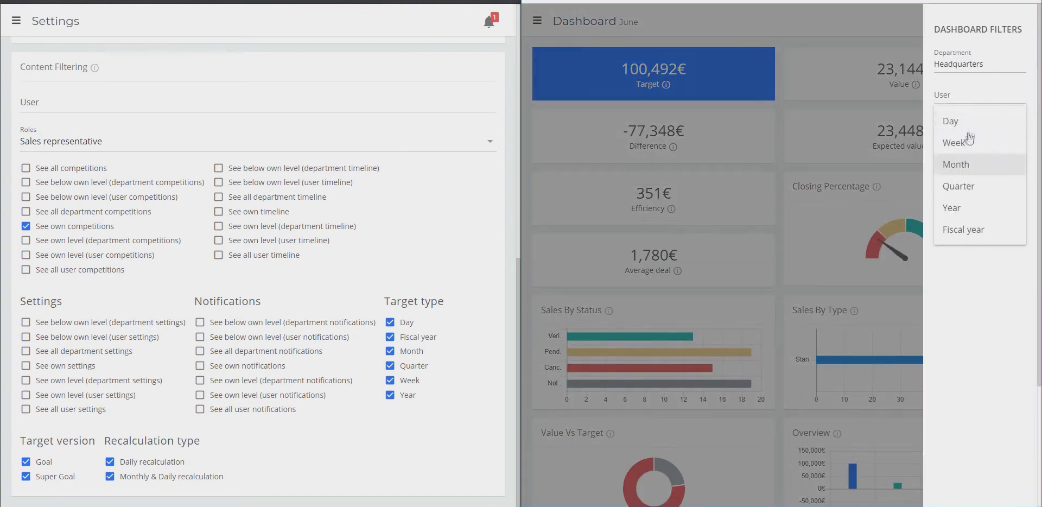
click(950, 120)
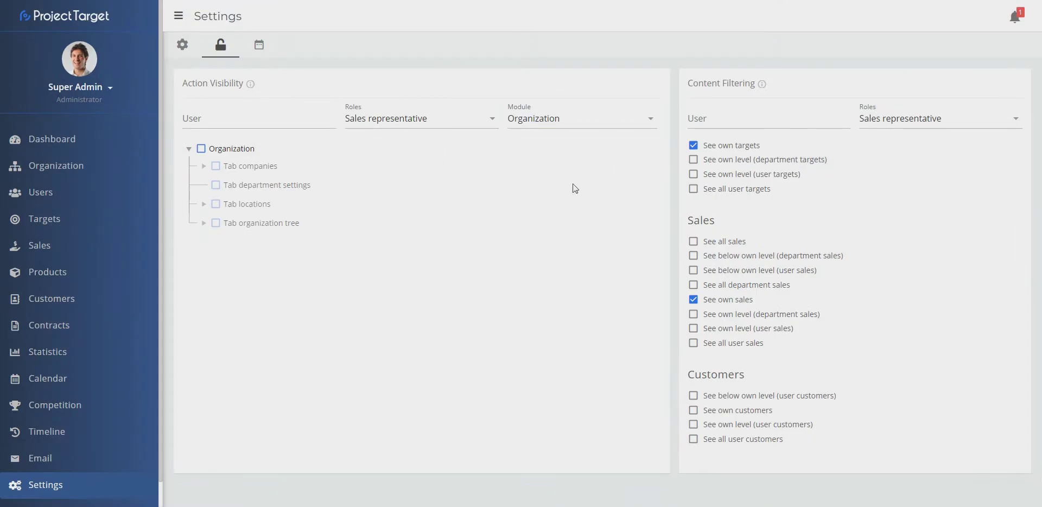
Open the working days settings and select the sales representative found with a first-name search as the user to set working days for
click(261, 47)
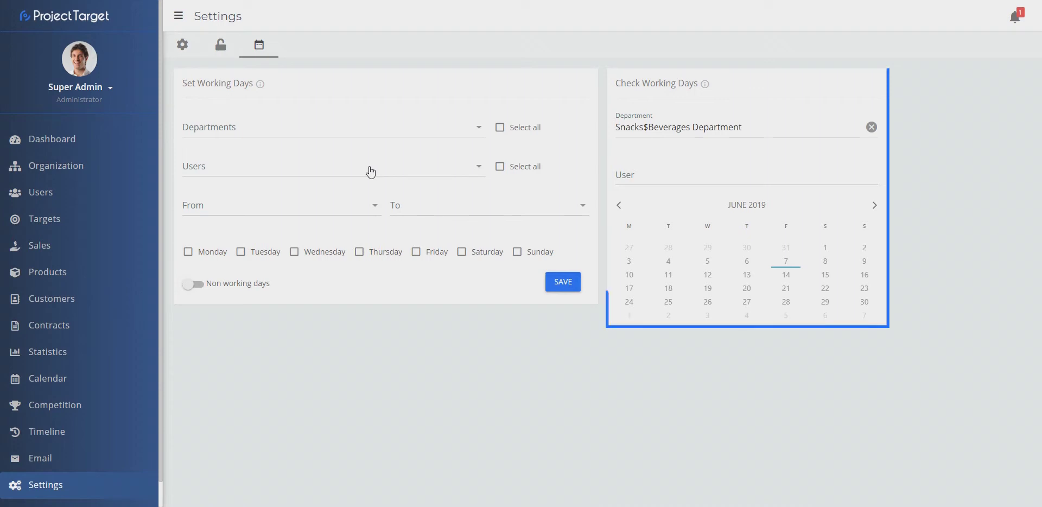
click(371, 171)
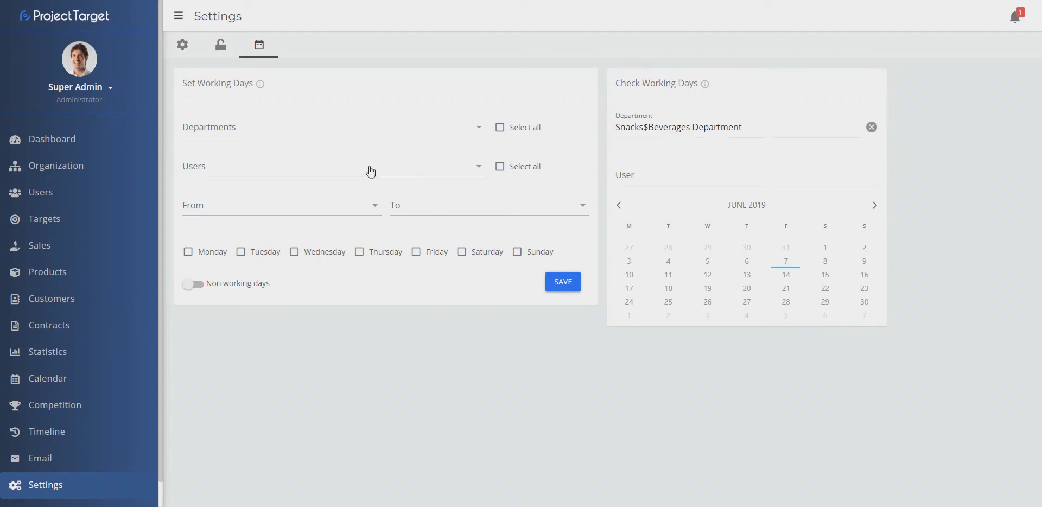
text(nina)
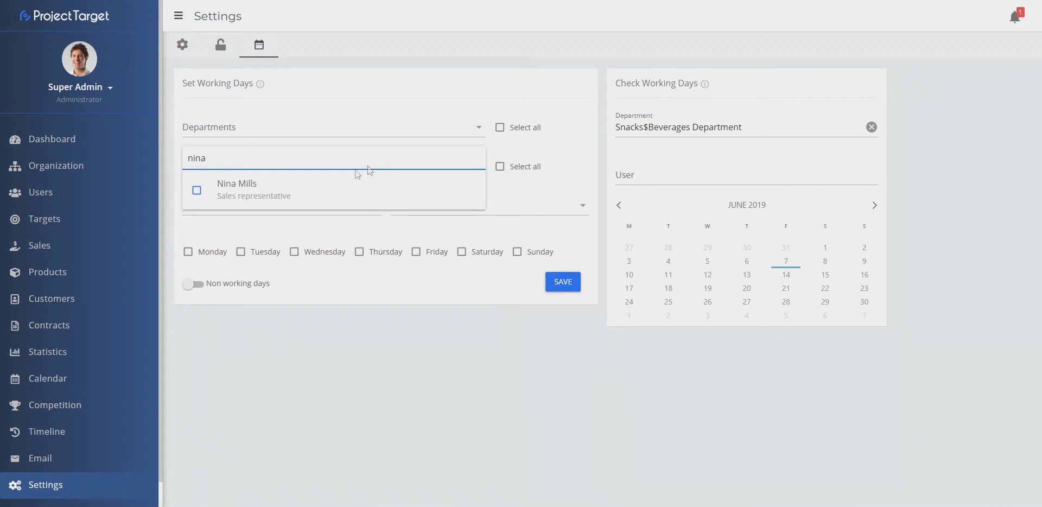
click(316, 188)
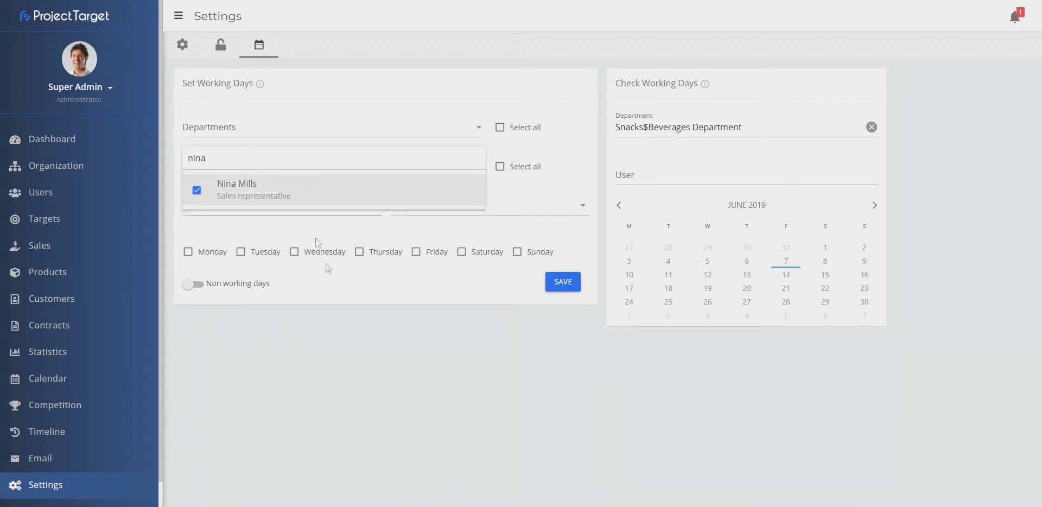
click(427, 308)
Set the period from 08/06/2019 to 31/12/2019, select Sunday as the weekday, and save the working days setting
click(244, 212)
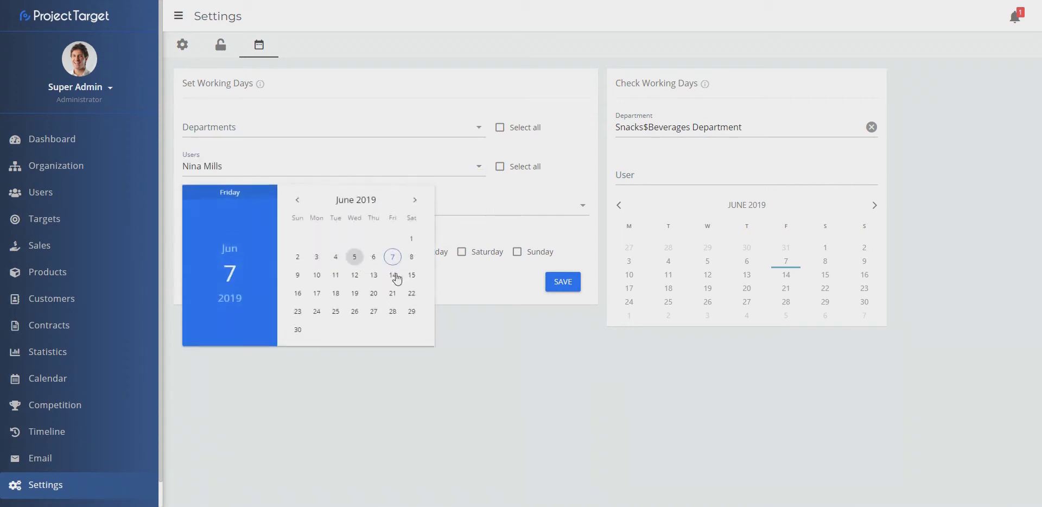
click(411, 254)
click(540, 211)
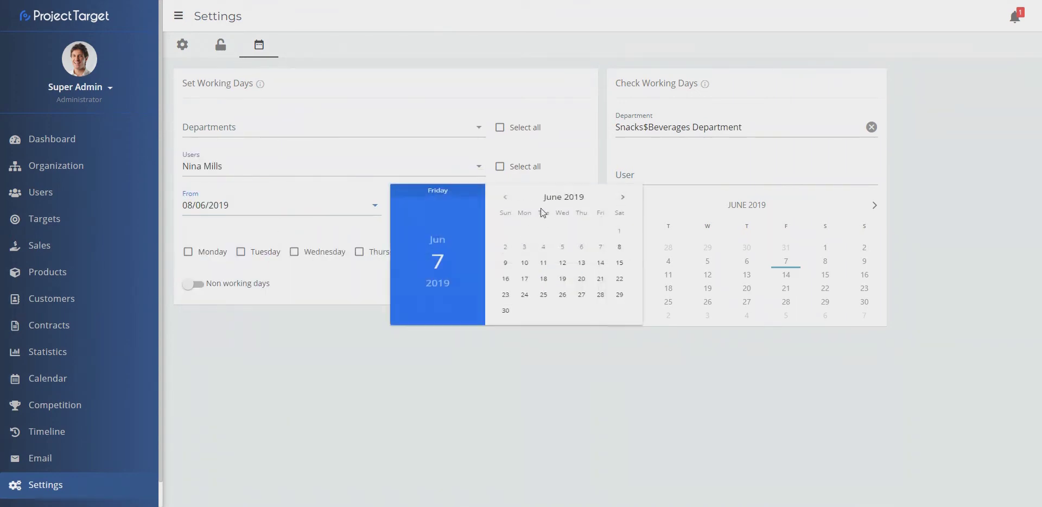
click(622, 201)
click(621, 202)
click(622, 201)
click(622, 201)
click(622, 201)
click(622, 201)
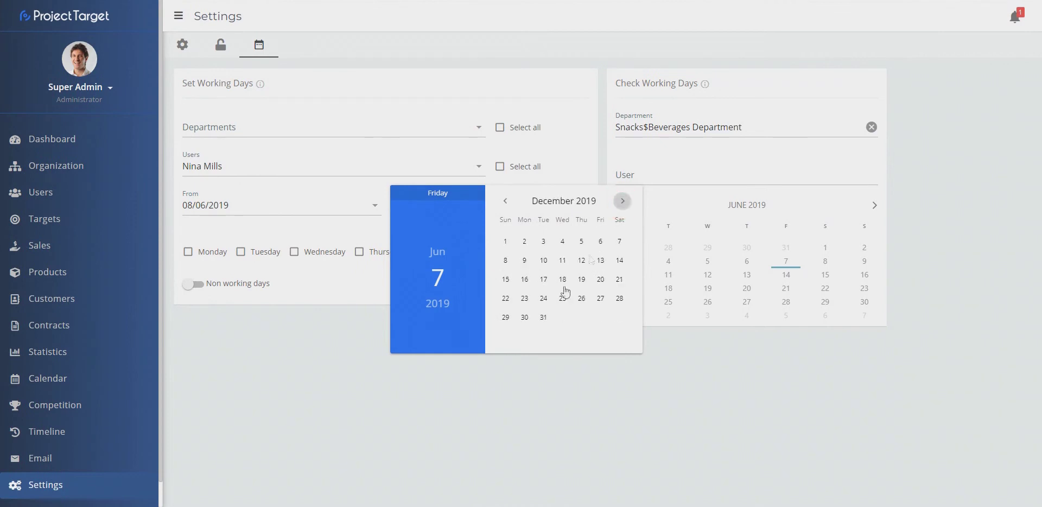
click(544, 320)
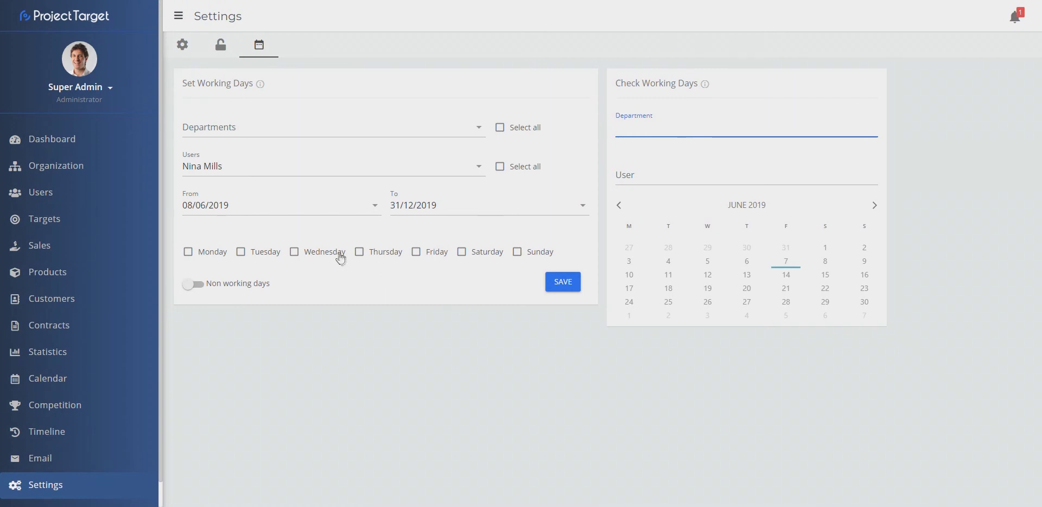
click(517, 252)
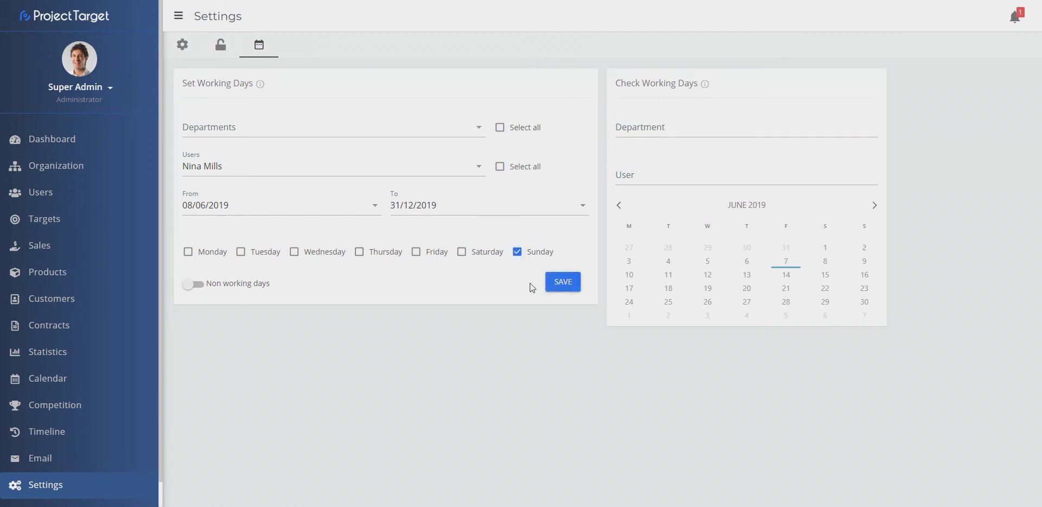
Look up the same sales representative under Check Working Days and examine the Sundays in the June 2019 calendar
click(690, 172)
text(Nina)
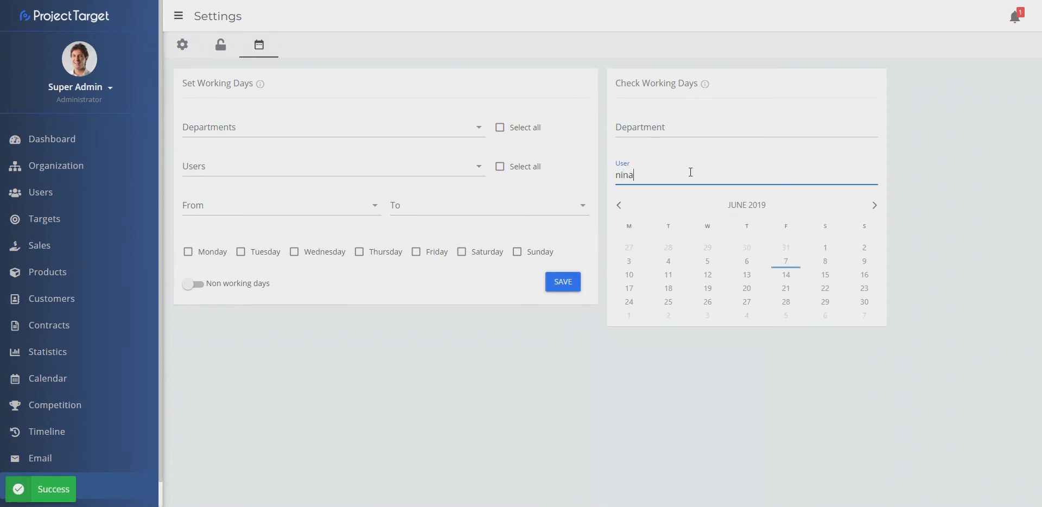
click(672, 202)
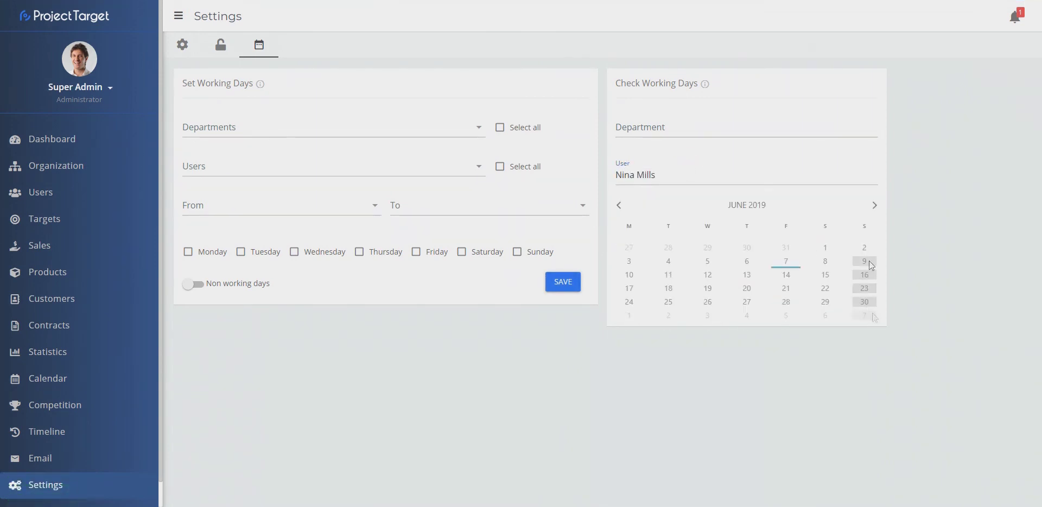